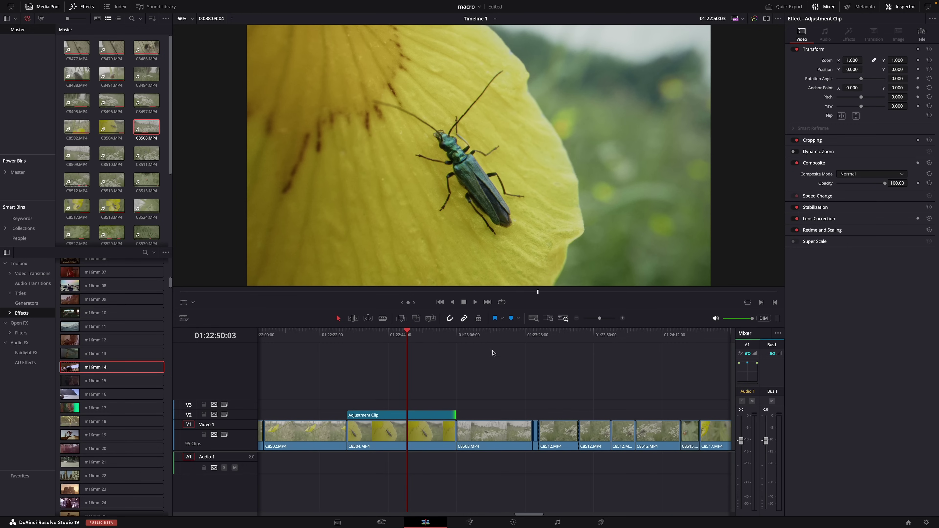
# Step: Extend the Adjustment Clip across CB508.MP4 and apply the m16mm 13 film effect to it
pyautogui.click(490, 331)
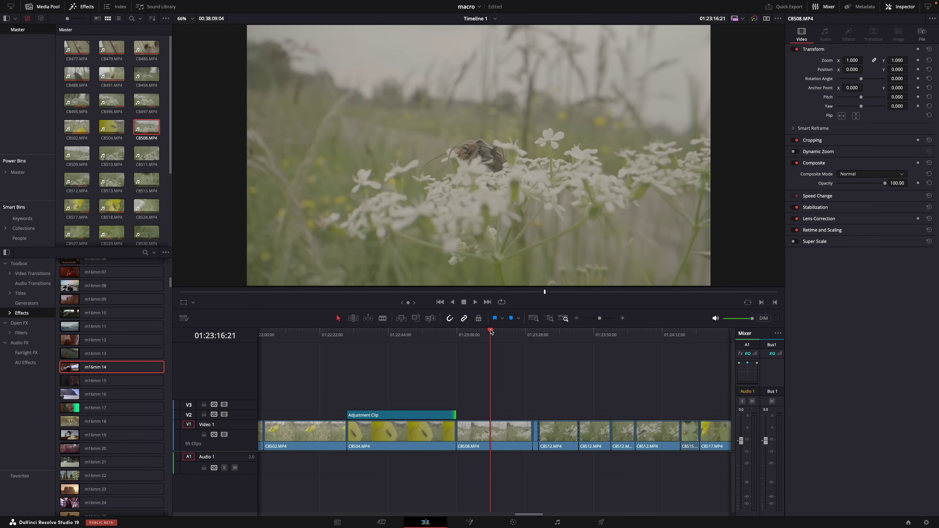
pyautogui.moveTo(452, 411); pyautogui.dragTo(532, 412)
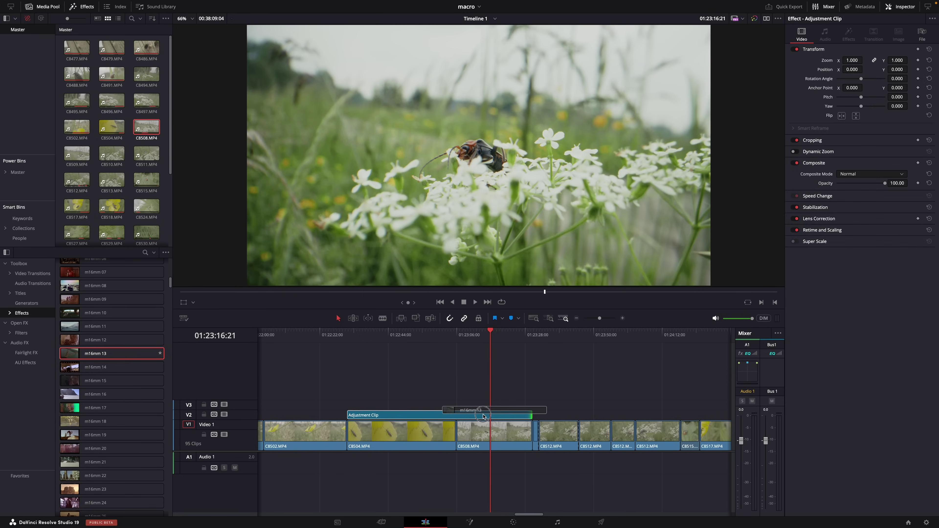
pyautogui.moveTo(483, 416); pyautogui.dragTo(483, 416)
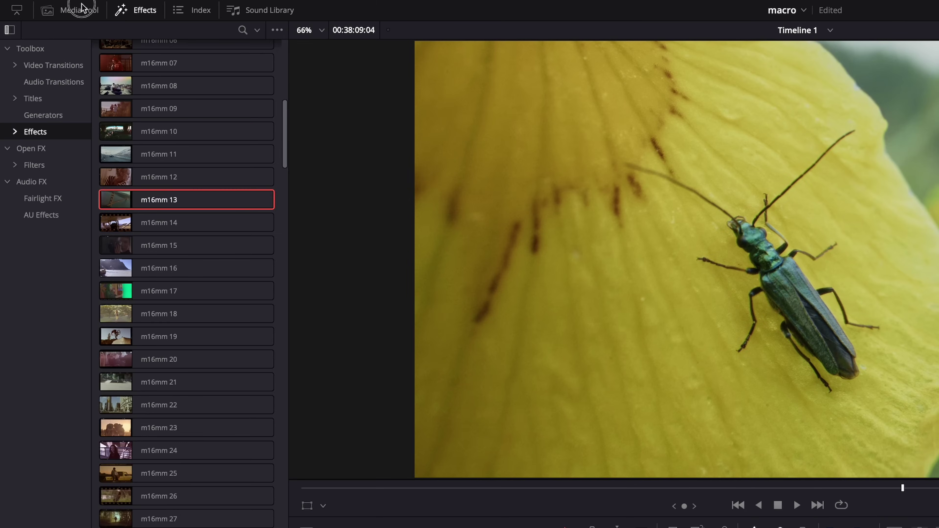
# Step: Turn on Power Bins in the Media Pool and save the Adjustment Clip into the Master bin as 'AC Color'
pyautogui.click(82, 8)
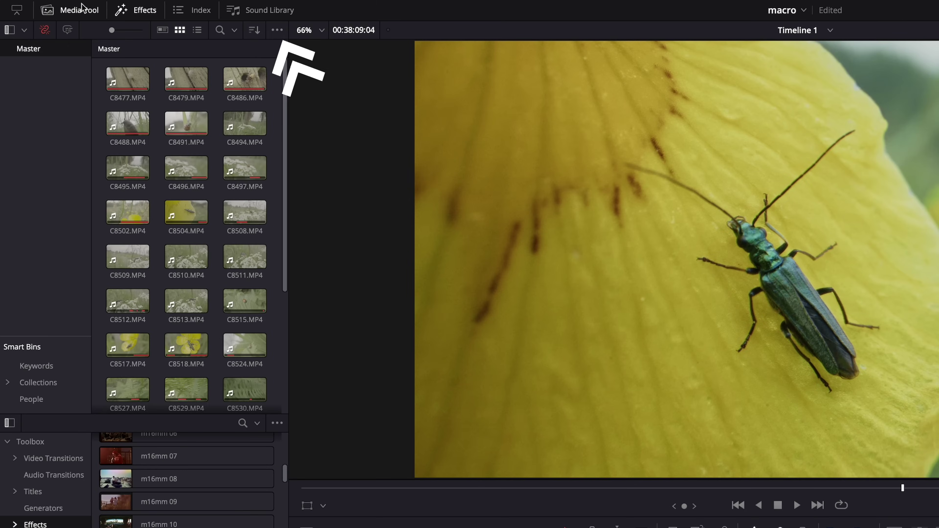
pyautogui.click(277, 30)
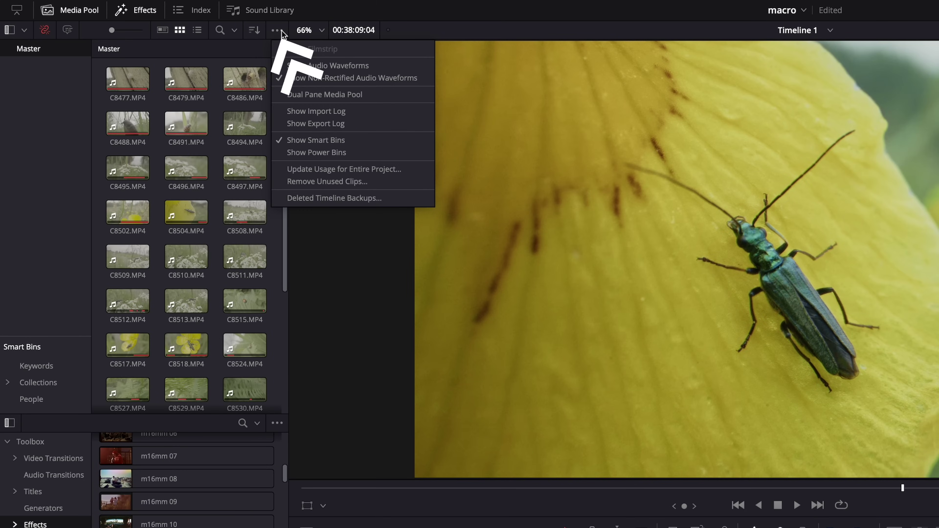
pyautogui.click(311, 153)
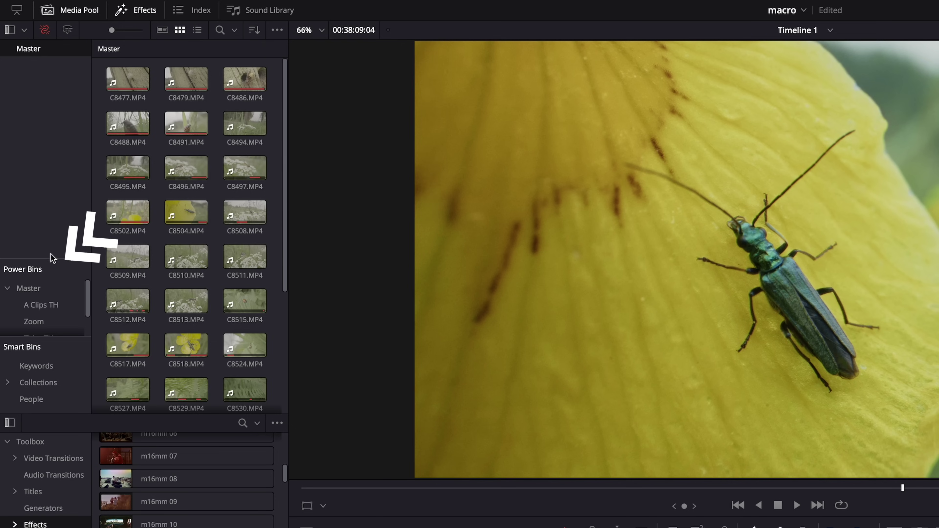
pyautogui.moveTo(50, 257); pyautogui.dragTo(50, 181)
pyautogui.click(29, 211)
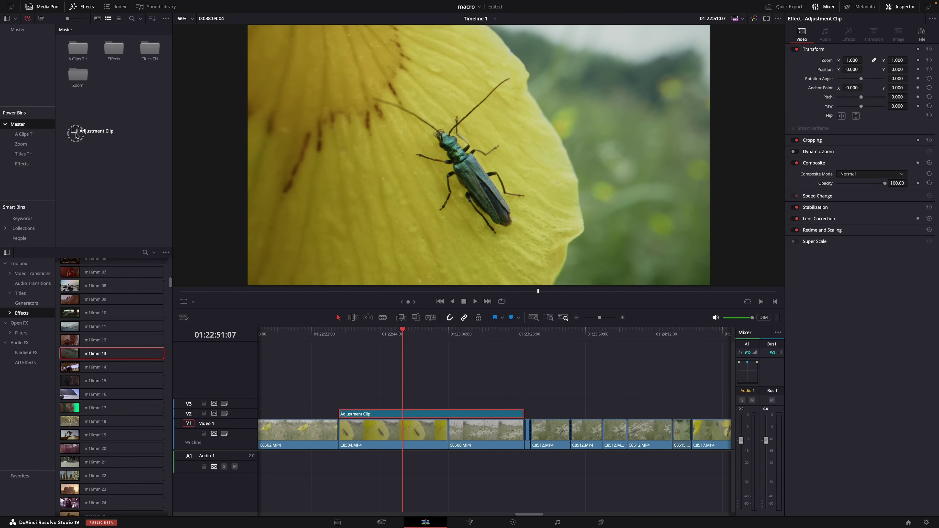
pyautogui.moveTo(75, 135); pyautogui.dragTo(111, 59)
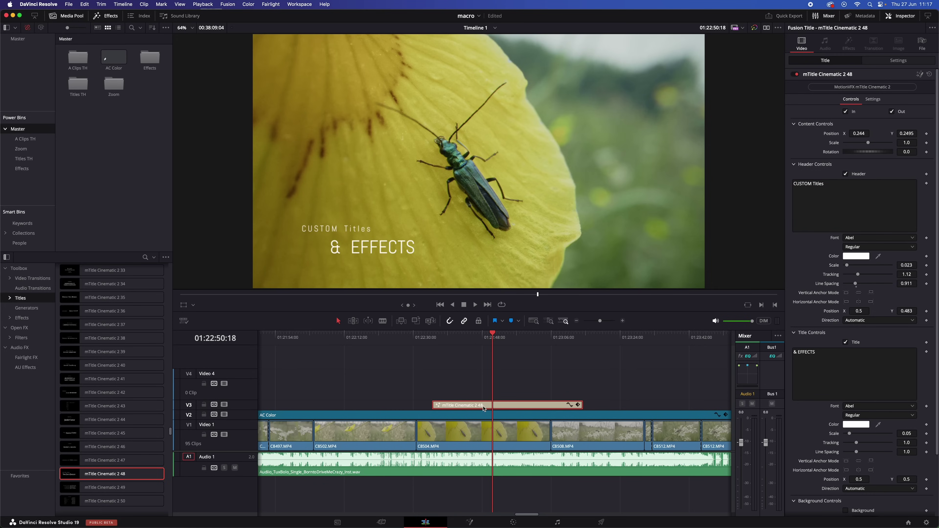
# Step: Save the mTitle Cinematic 2 48 title and the A1 music clip into the Master power bin
pyautogui.moveTo(278, 248)
pyautogui.moveTo(104, 154); pyautogui.dragTo(103, 153)
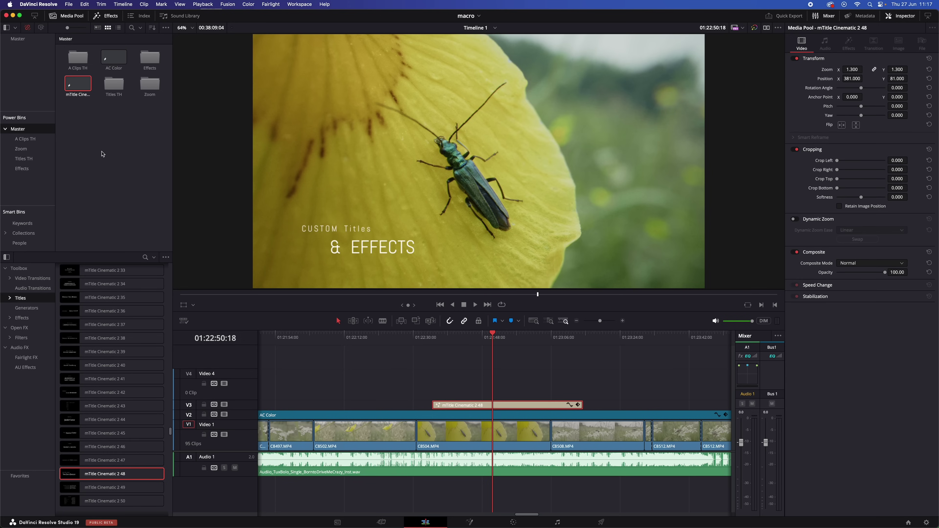
pyautogui.click(495, 459)
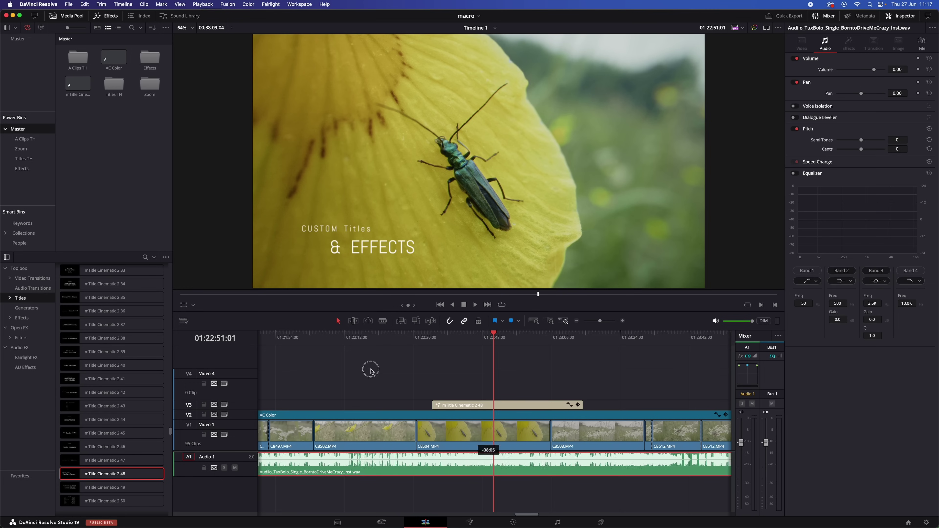
pyautogui.moveTo(80, 120); pyautogui.dragTo(80, 118)
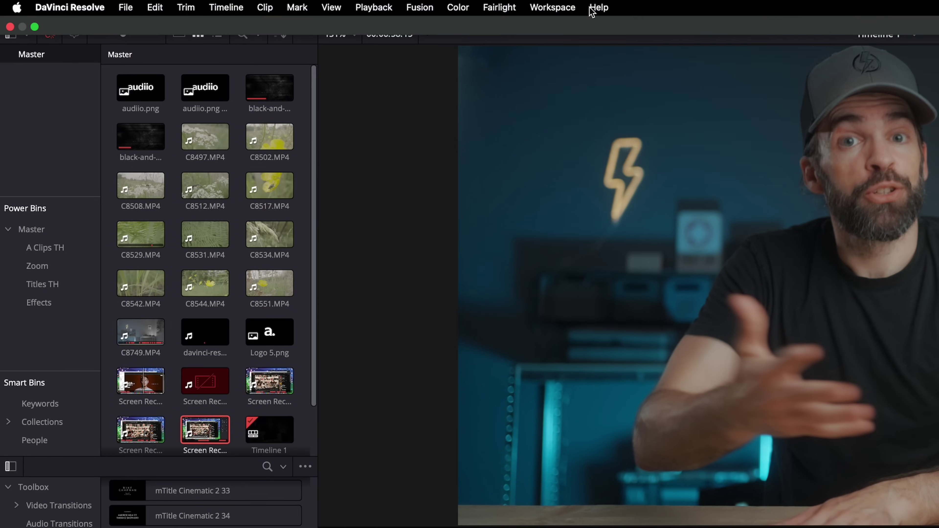
# Step: Open the DaVinci Resolve Training page from the Help menu
pyautogui.click(328, 5)
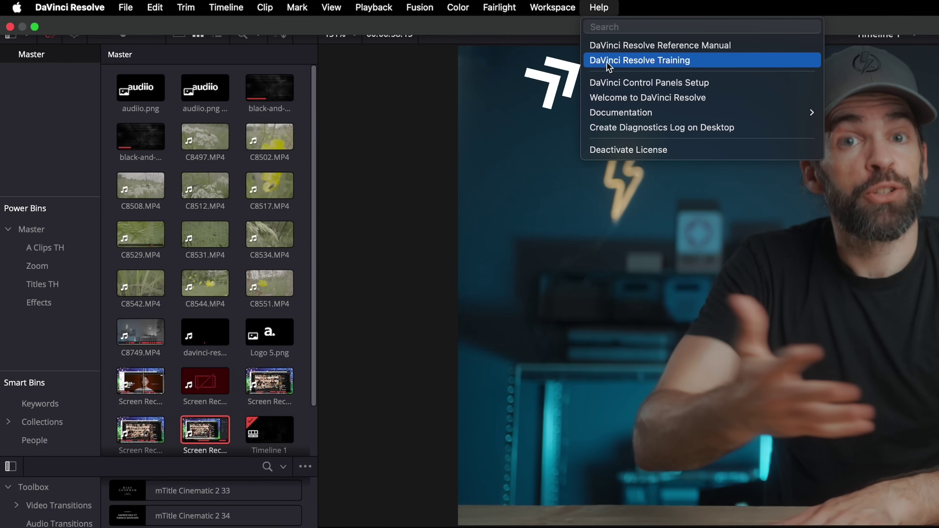
pyautogui.click(649, 61)
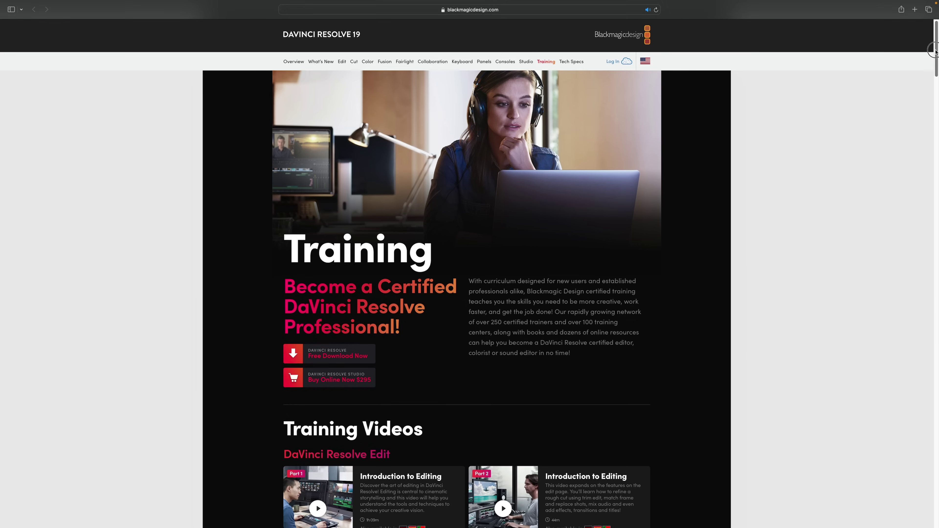
# Step: Scroll the training page down to the Training Videos section
pyautogui.scroll(-10, 935, 85)
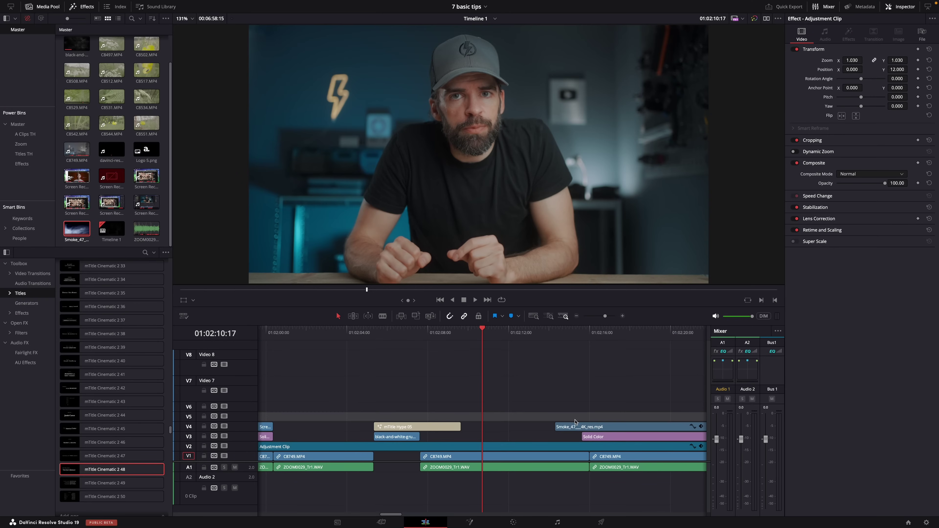
# Step: Slide the V4 Smoke clip under the playhead, set its Composite Mode to Screen, and preview the blend
pyautogui.moveTo(596, 428); pyautogui.dragTo(508, 428)
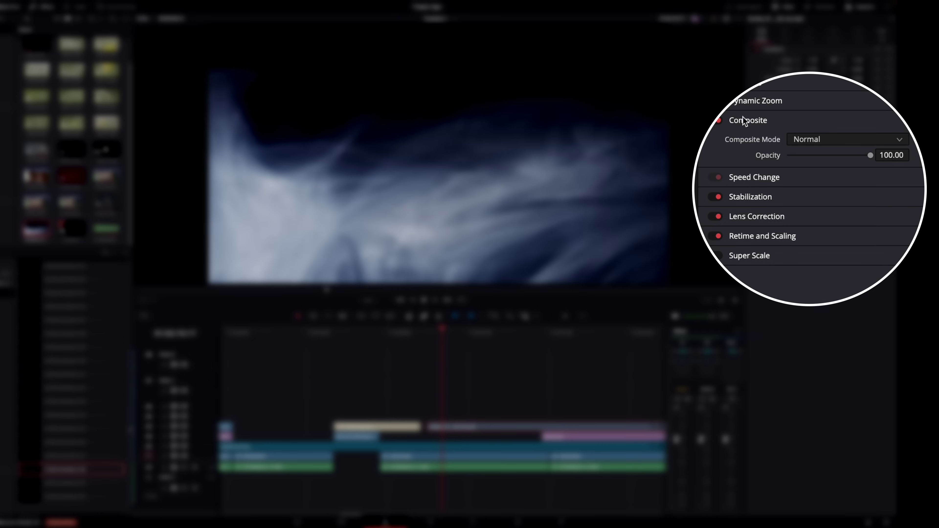
pyautogui.click(815, 142)
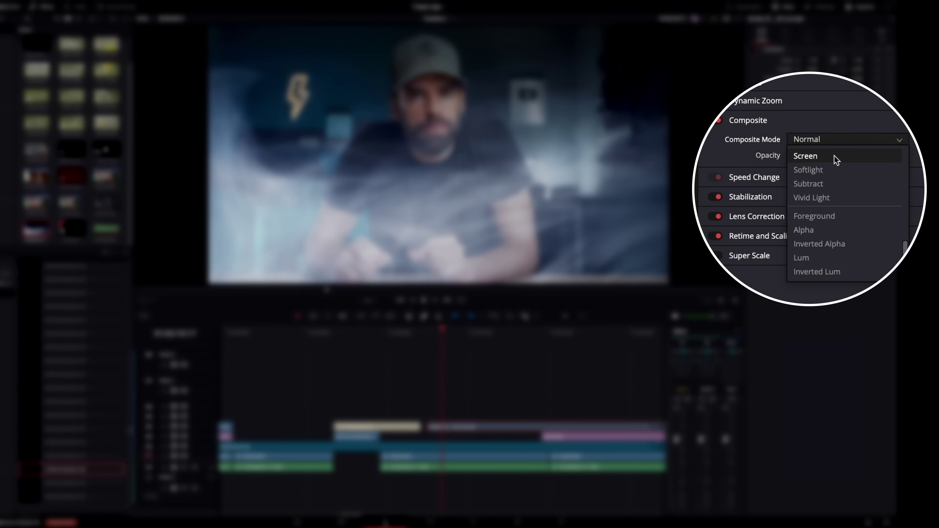
pyautogui.click(813, 156)
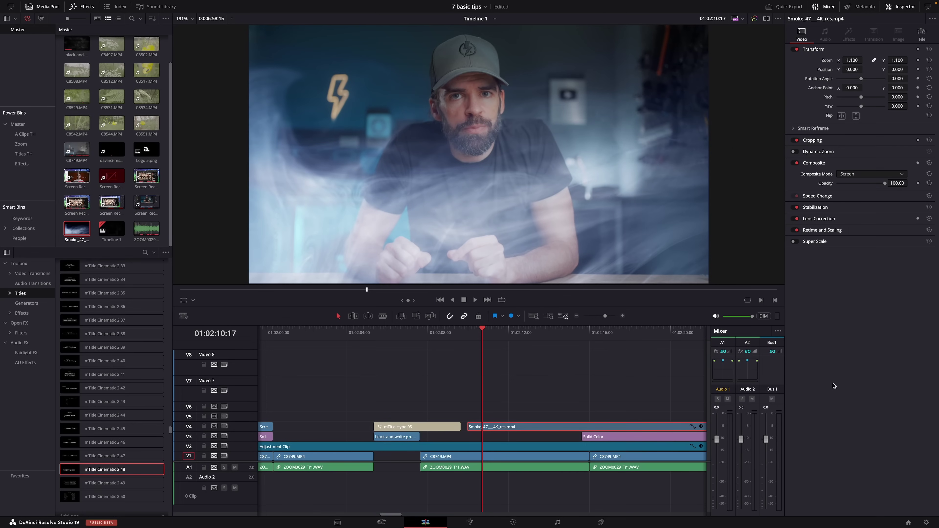
pyautogui.moveTo(486, 329)
pyautogui.mouseDown()
pyautogui.moveTo(555, 330)
pyautogui.moveTo(488, 337)
pyautogui.mouseUp()
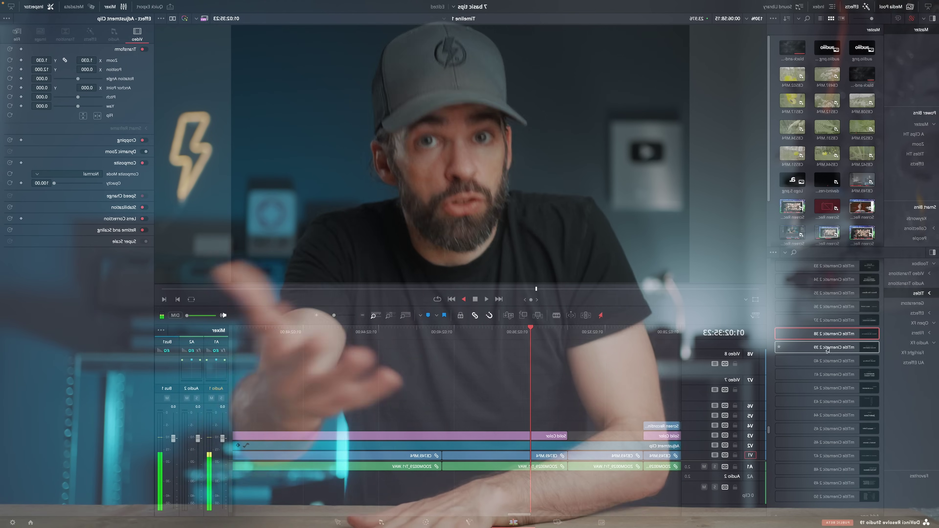
pyautogui.scroll(-10, 827, 349)
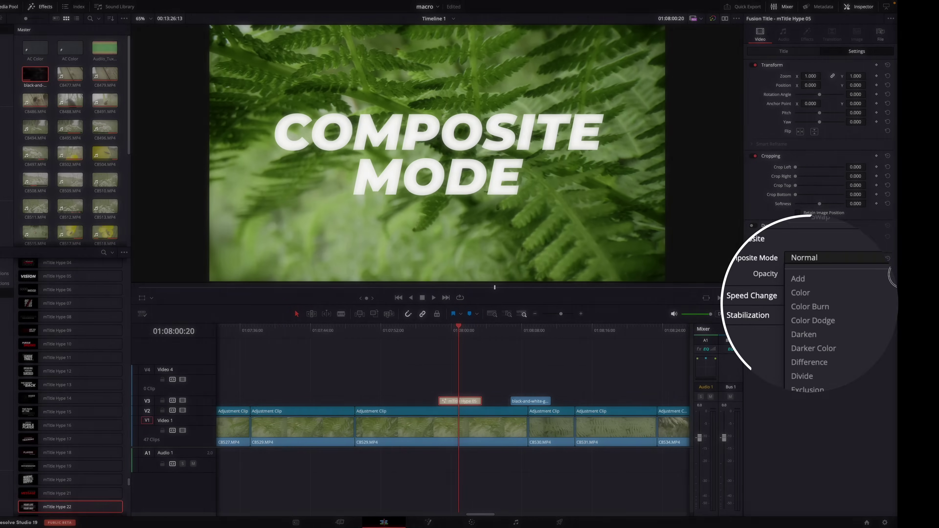
# Step: Put the playhead on the black-and-white overlay on V3, select it, and list its Composite Modes
pyautogui.scroll(-1, 905, 280)
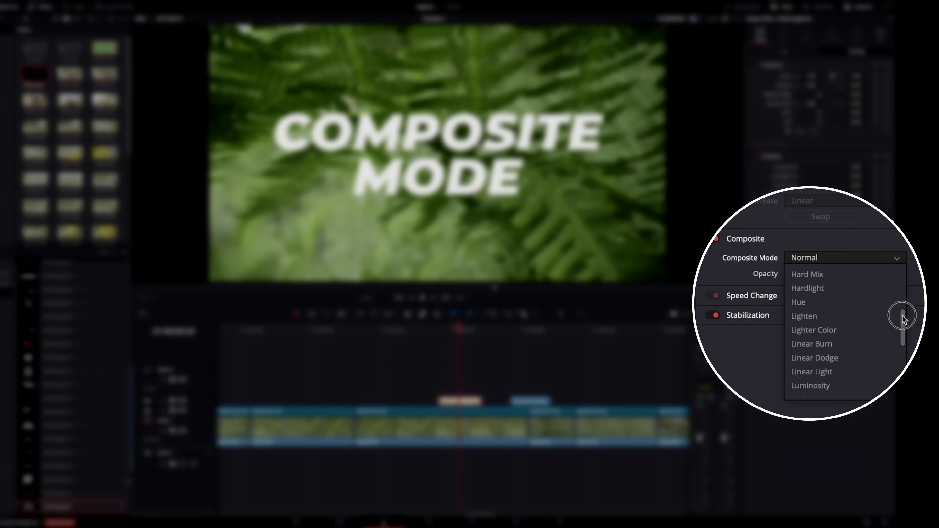
pyautogui.scroll(-5, 904, 329)
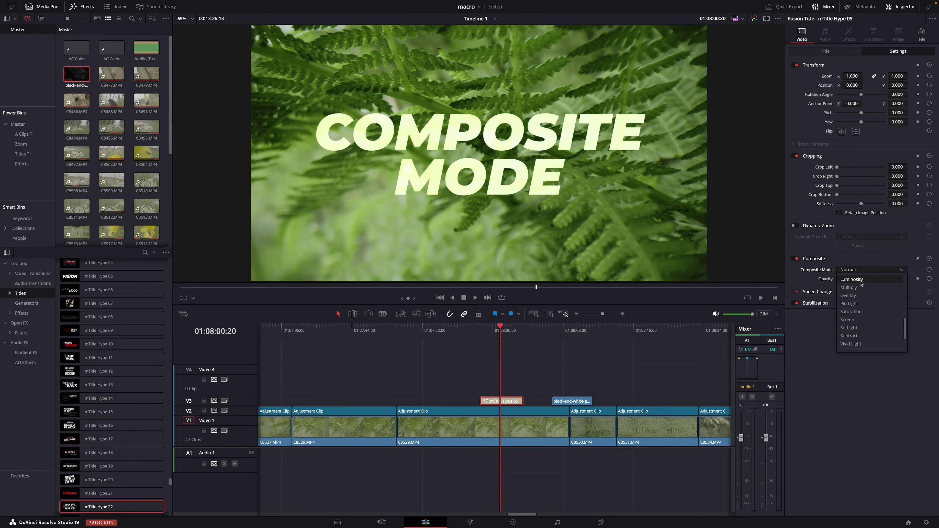
pyautogui.click(561, 330)
pyautogui.click(574, 406)
pyautogui.click(868, 173)
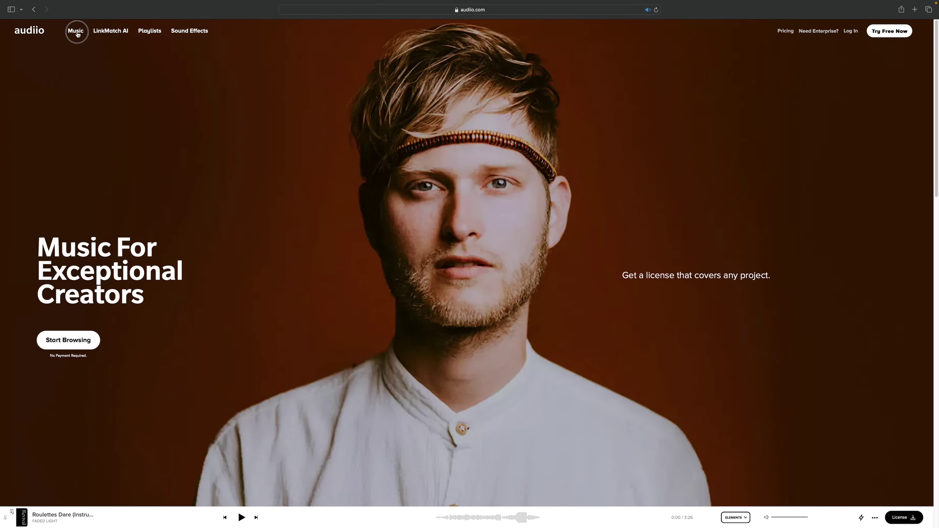
# Step: Browse Audiio's music filtered by the Chill mood, then open the Weather sound-effects category
pyautogui.click(76, 32)
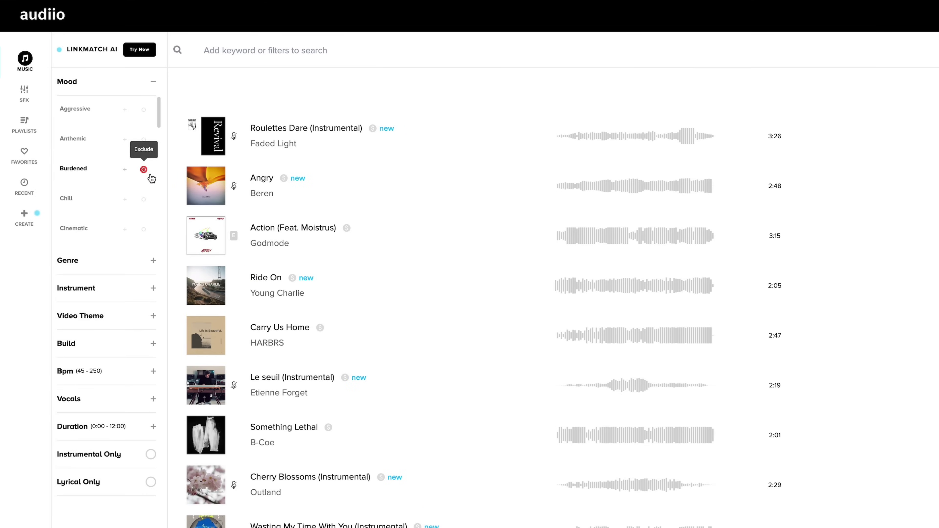
pyautogui.click(125, 199)
pyautogui.click(153, 316)
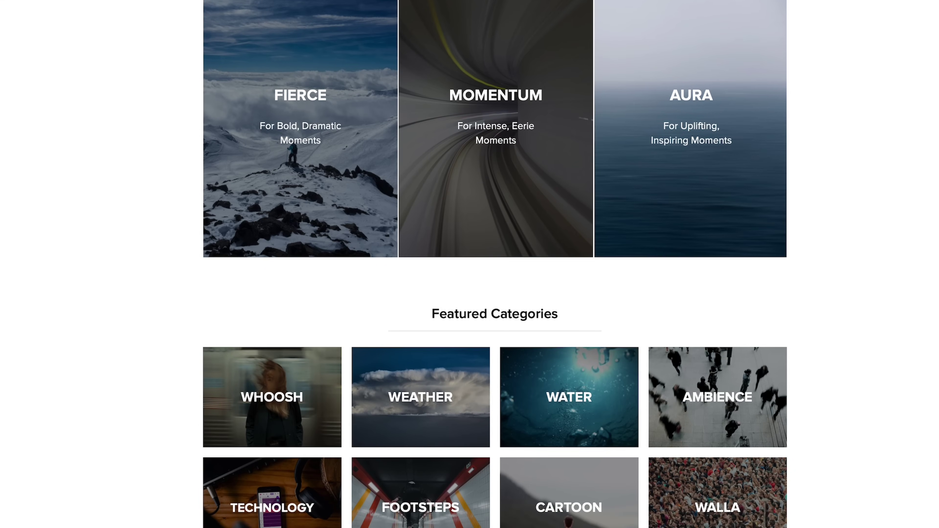
pyautogui.click(431, 409)
pyautogui.scroll(-3, 933, 163)
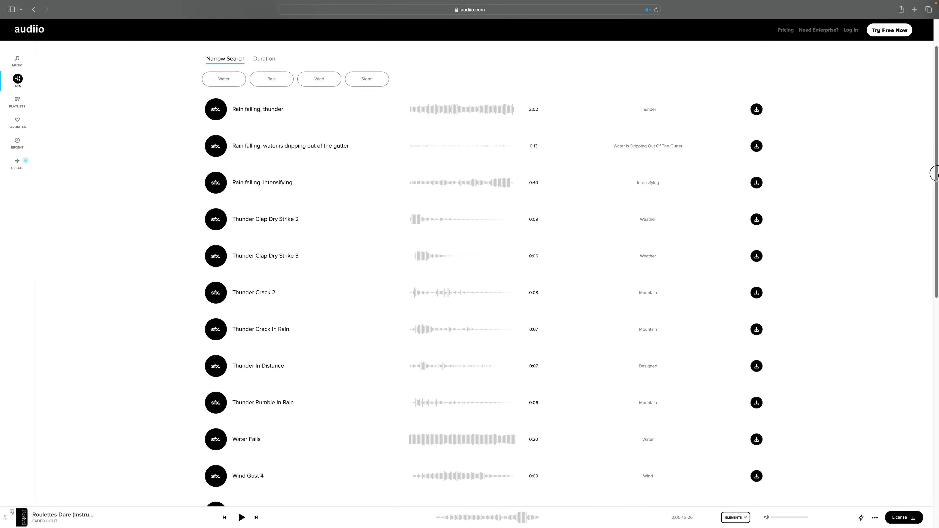
pyautogui.moveTo(935, 174); pyautogui.dragTo(935, 225)
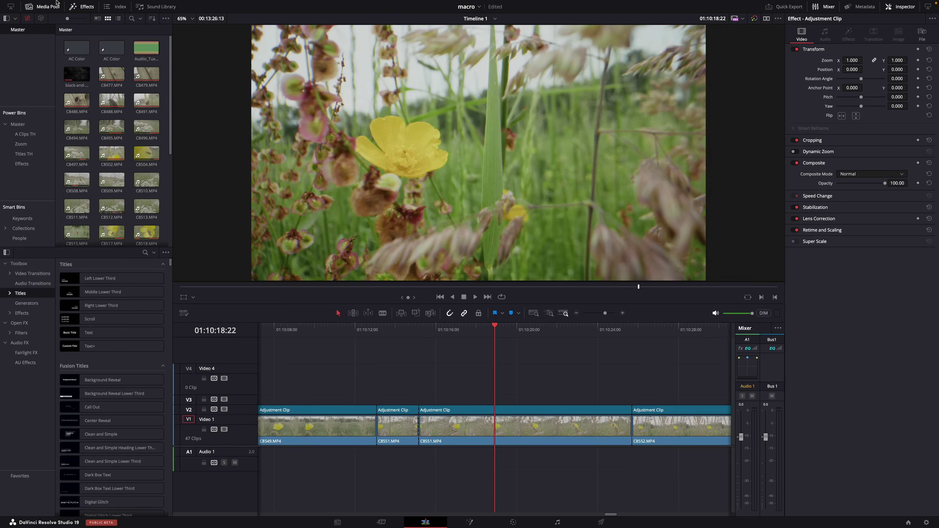
# Step: Open the macro project's Project Settings and bring up its saved presets, such as TH and 30FPS
pyautogui.click(68, 4)
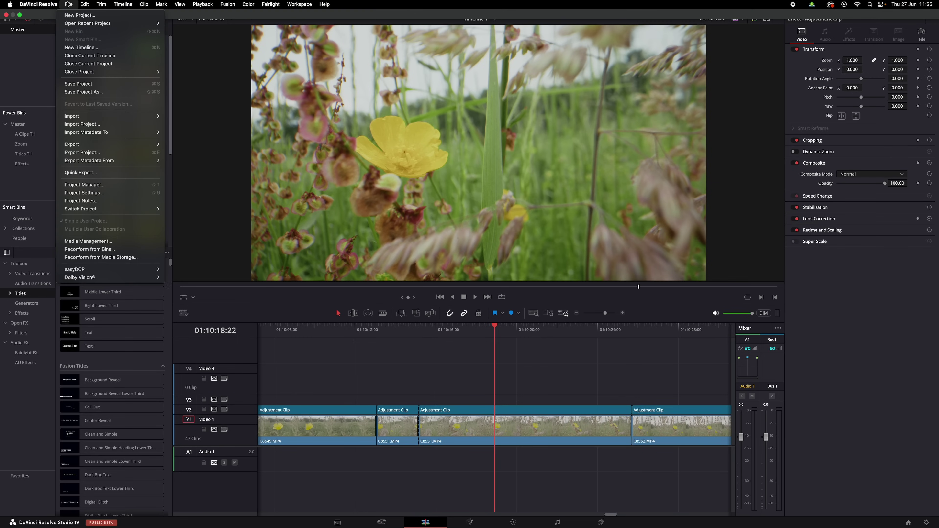
pyautogui.click(101, 196)
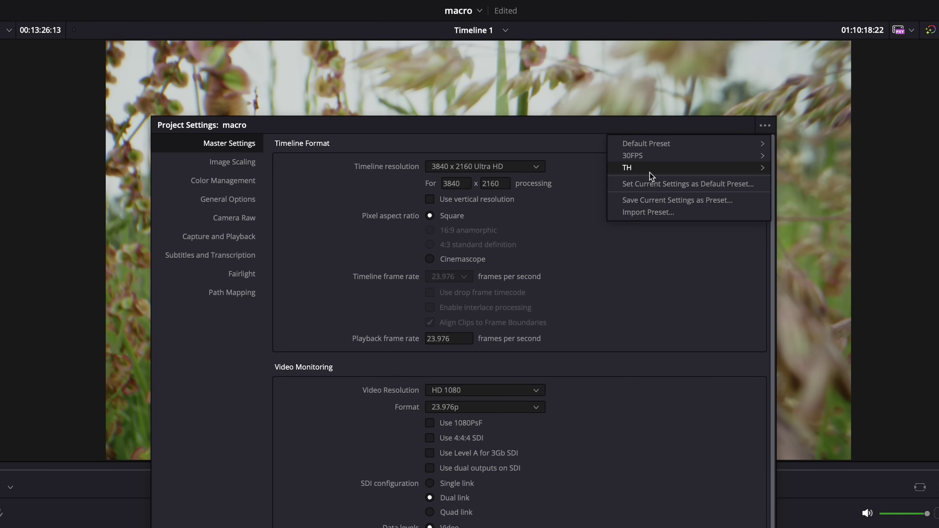
pyautogui.moveTo(644, 168)
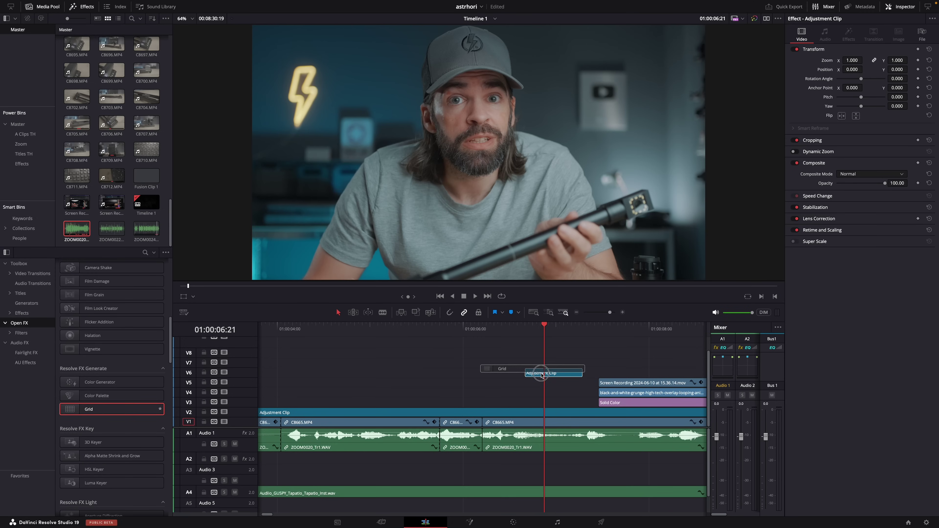
# Step: Apply the Open FX Grid to the adjustment clip and set its Row Cells to 7
pyautogui.moveTo(540, 375); pyautogui.dragTo(541, 373)
pyautogui.moveTo(841, 77); pyautogui.dragTo(845, 88)
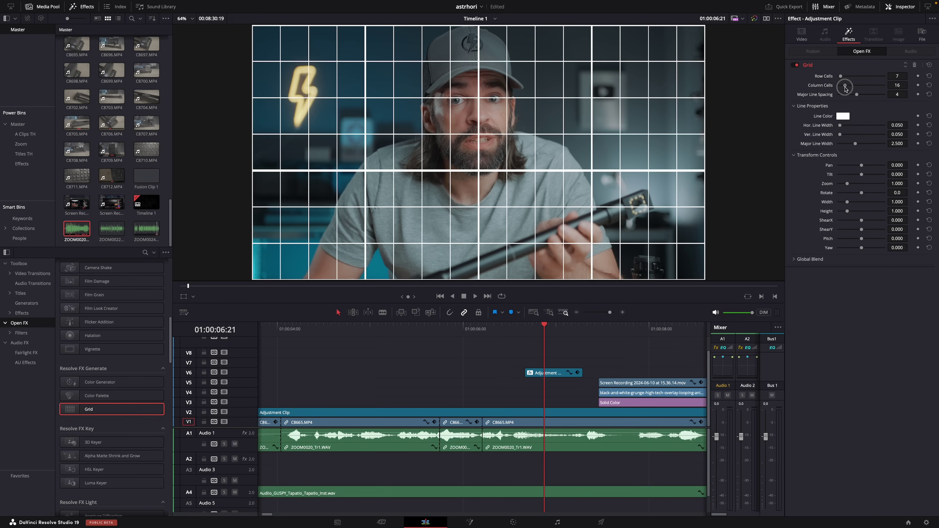
pyautogui.moveTo(551, 331)
pyautogui.mouseDown()
pyautogui.moveTo(477, 332)
pyautogui.moveTo(554, 326)
pyautogui.mouseUp()
# Step: Move the grid adjustment clip to V3 and reposition C8665.MP4 against the grid
pyautogui.moveTo(541, 371); pyautogui.dragTo(477, 404)
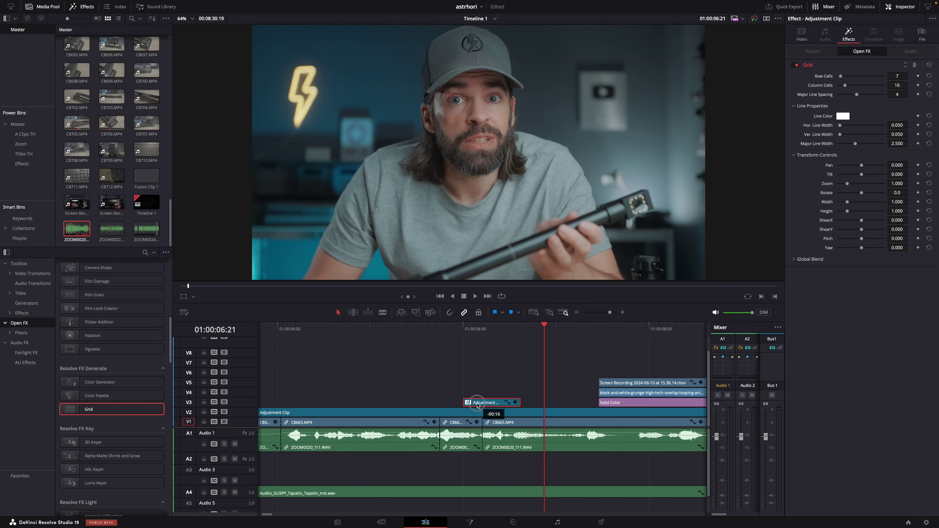
pyautogui.click(485, 338)
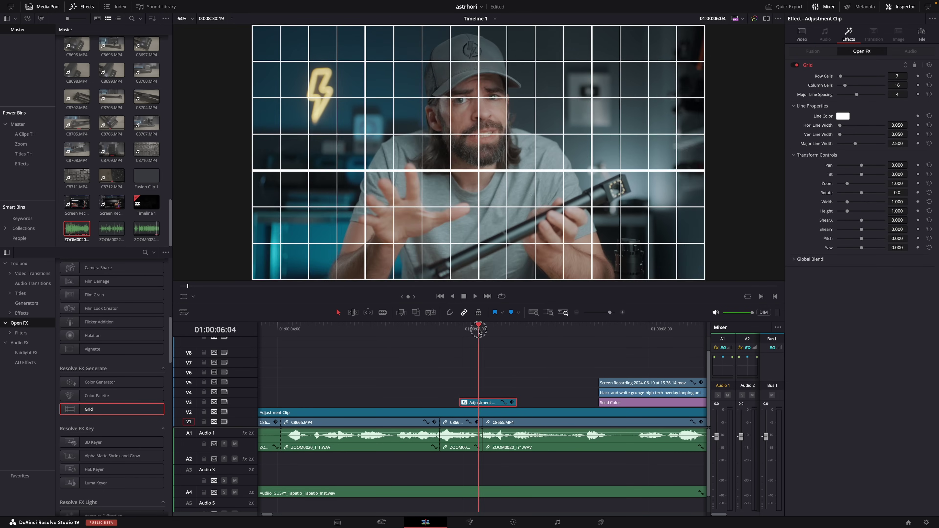
pyautogui.click(510, 422)
pyautogui.moveTo(896, 69); pyautogui.dragTo(905, 72)
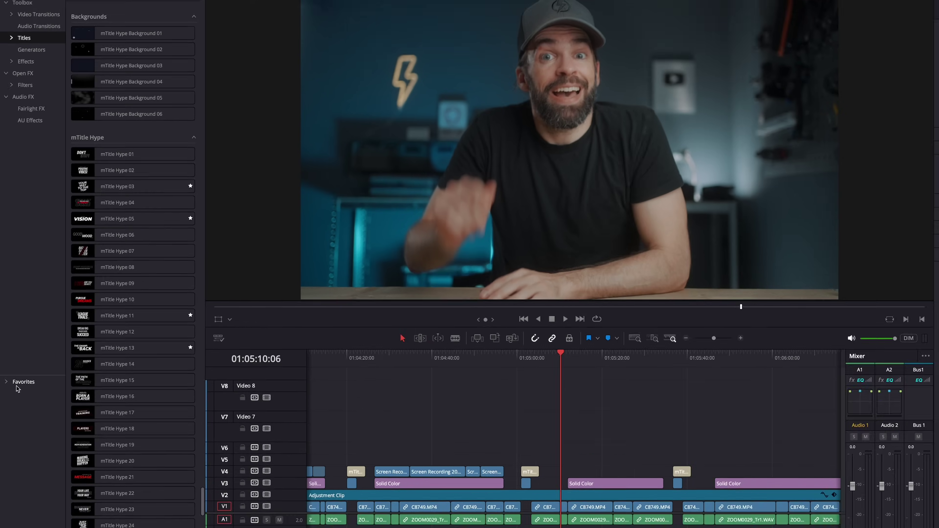
# Step: View the starred mTitle Hype titles in Favorites, then return to the full Effects list
pyautogui.click(19, 349)
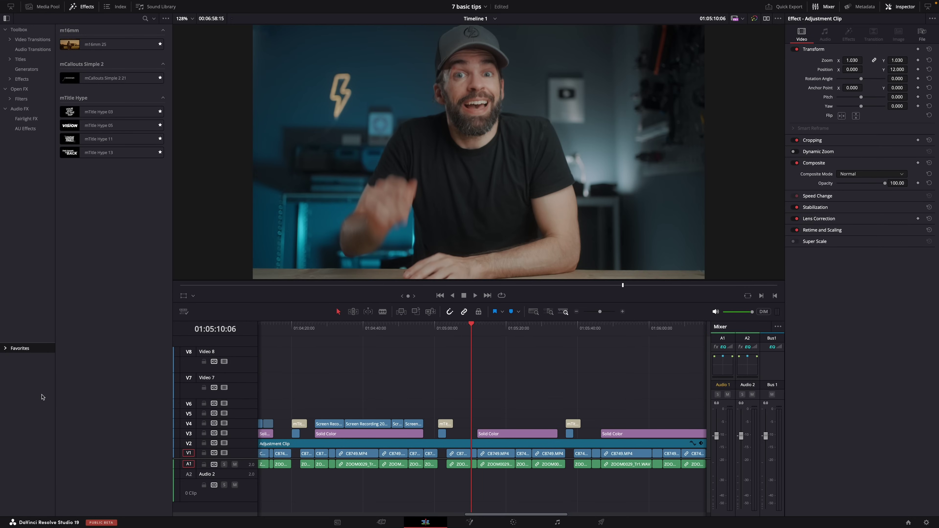
pyautogui.click(21, 79)
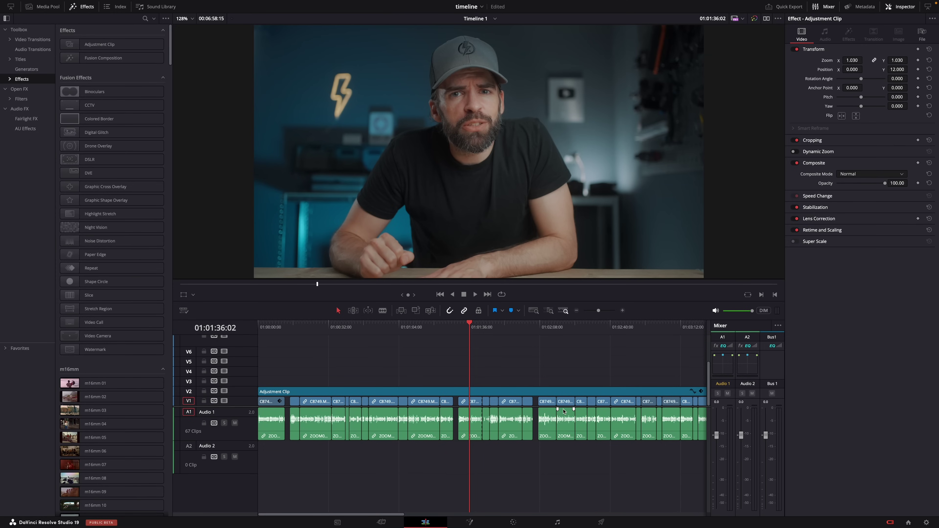
# Step: Zoom out over the edit, select five C8749.MP4 clips with linked audio, and zoom into 01:00:40
pyautogui.moveTo(598, 311); pyautogui.dragTo(602, 318)
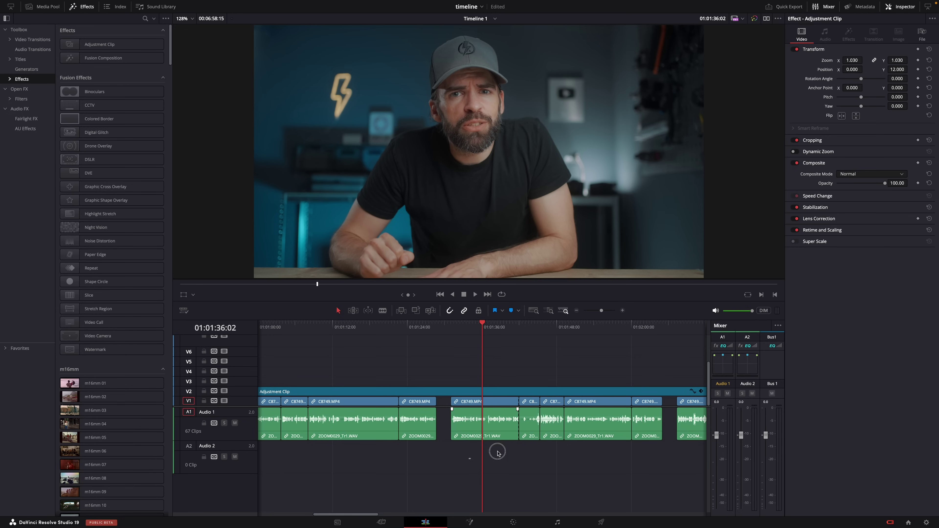
pyautogui.moveTo(497, 453); pyautogui.dragTo(662, 437)
pyautogui.moveTo(601, 314); pyautogui.dragTo(597, 317)
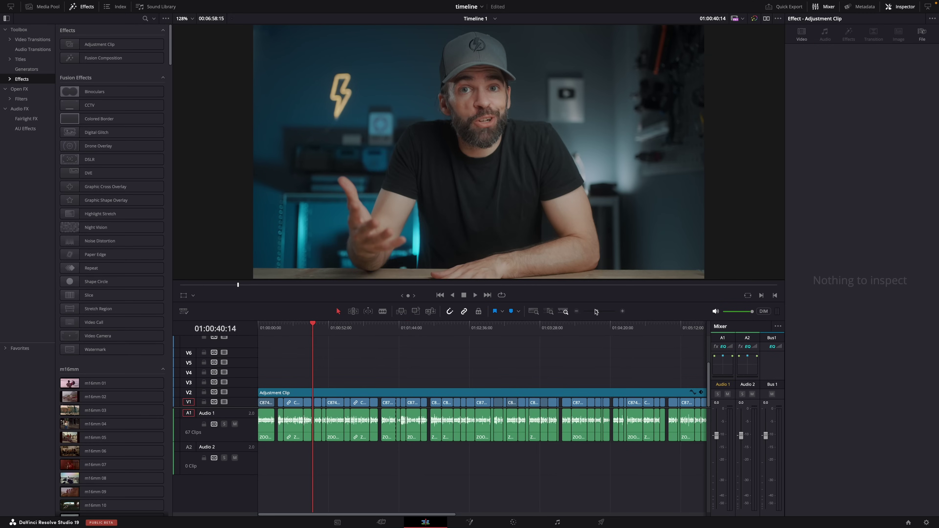
pyautogui.moveTo(597, 311); pyautogui.dragTo(607, 314)
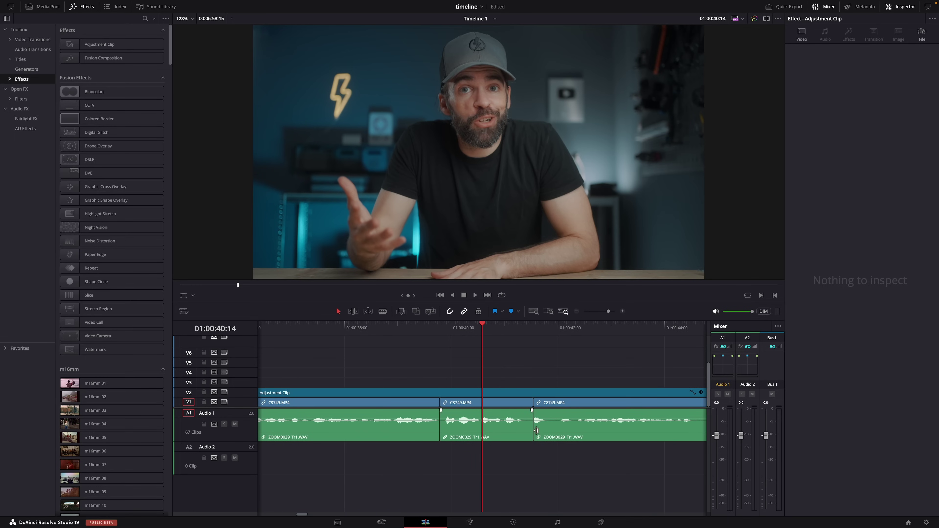
# Step: Replay the ZOOM0029_Tr1.WAV audio cut several times from just before it to hear the jump
pyautogui.press('space')
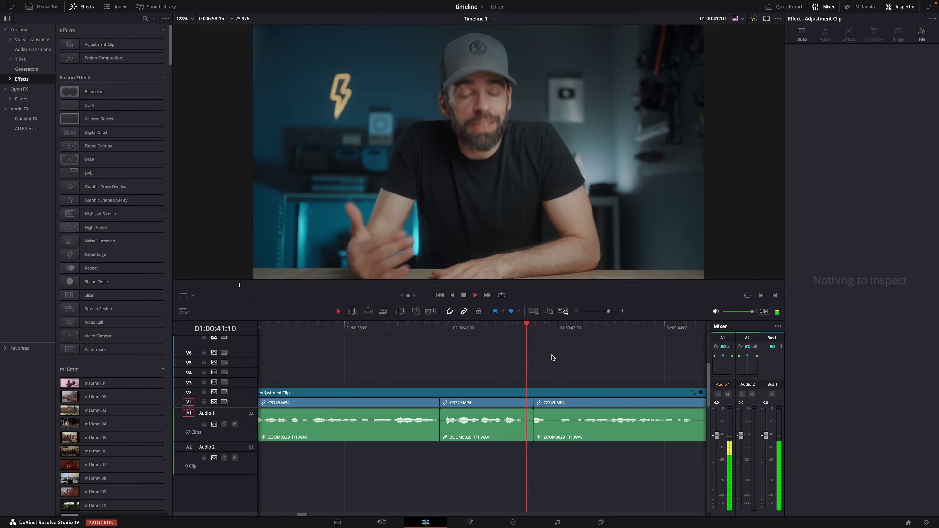
pyautogui.click(502, 328)
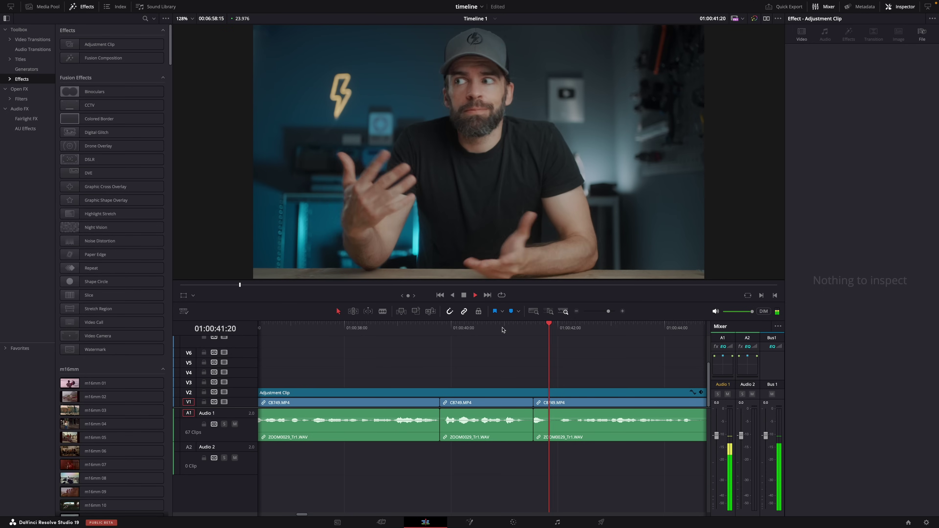
pyautogui.click(502, 328)
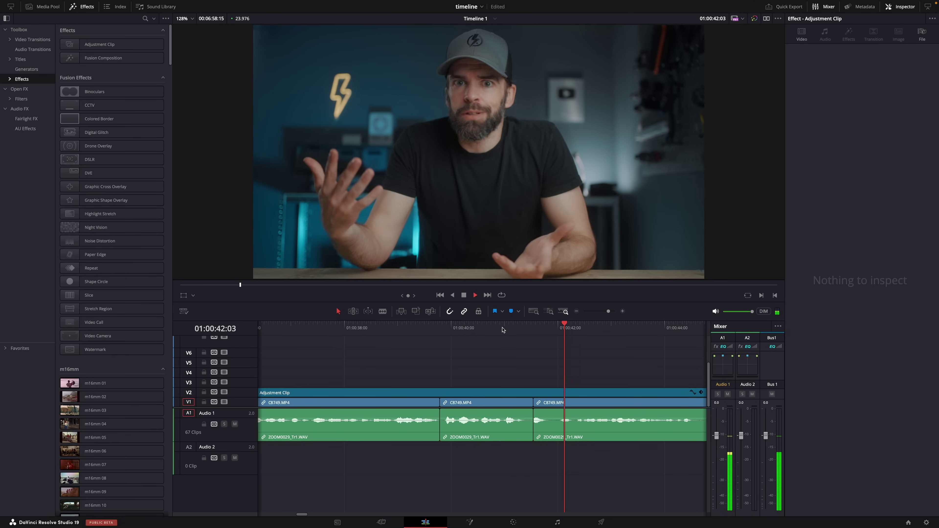
pyautogui.click(501, 328)
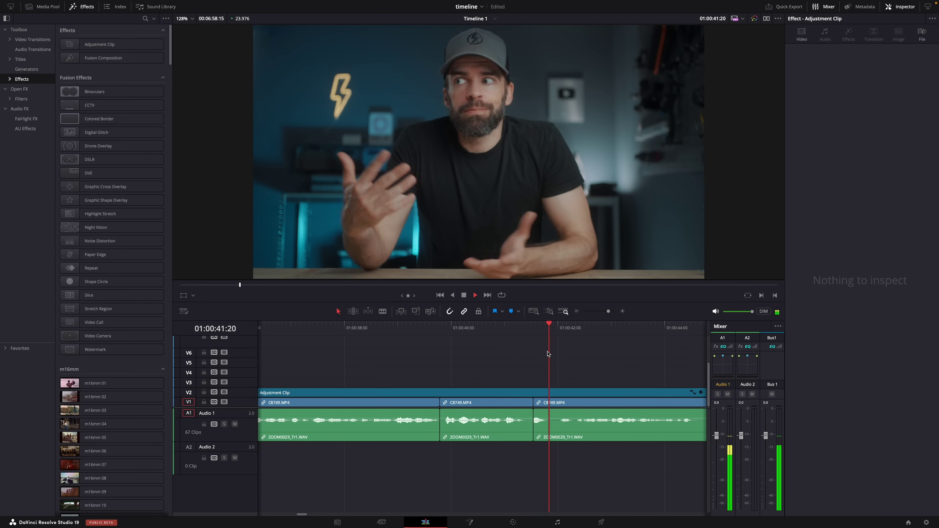
pyautogui.click(502, 328)
pyautogui.click(502, 328)
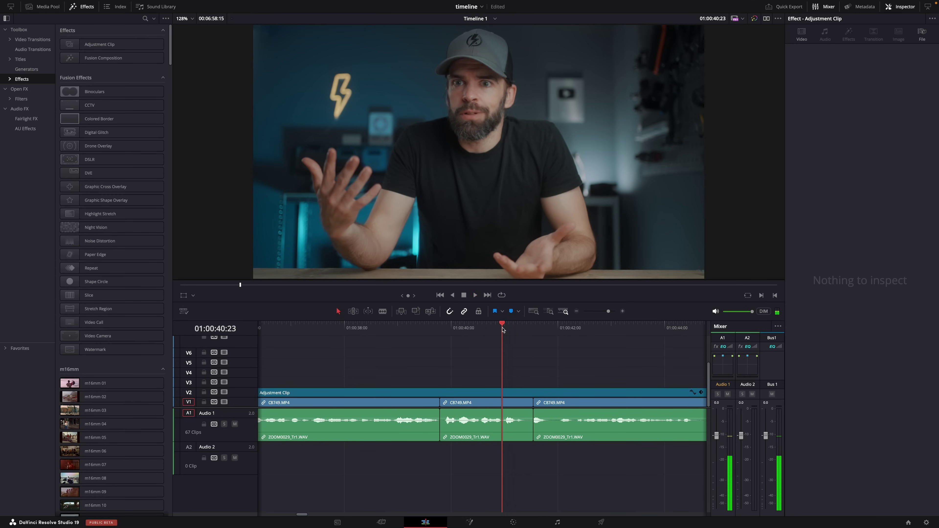
pyautogui.click(501, 328)
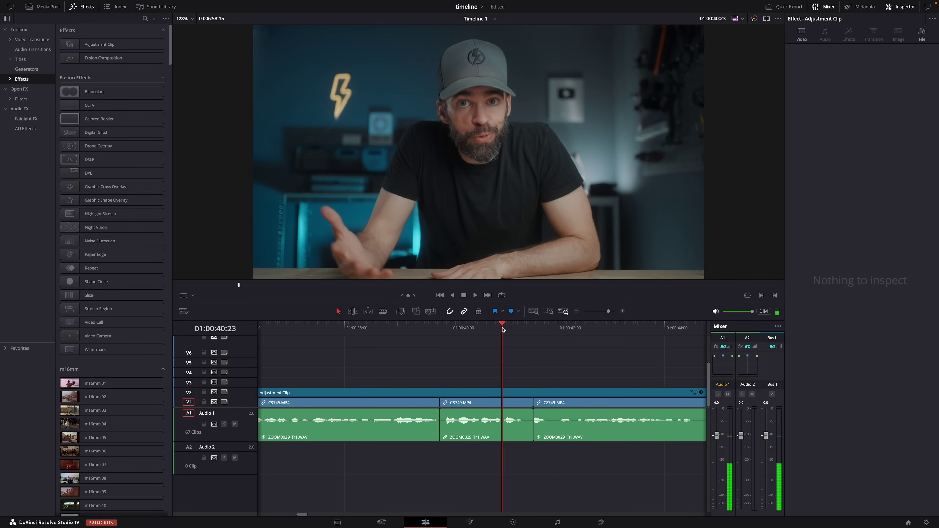
pyautogui.press('space')
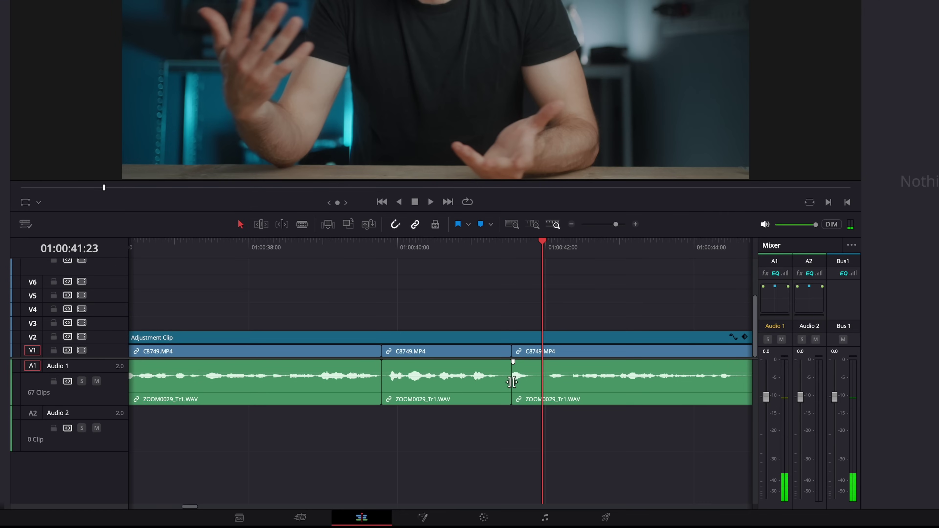
# Step: Add a 0.2-second Cross Fade 0 dB at the audio cut, play it back, and select it
pyautogui.click(500, 393)
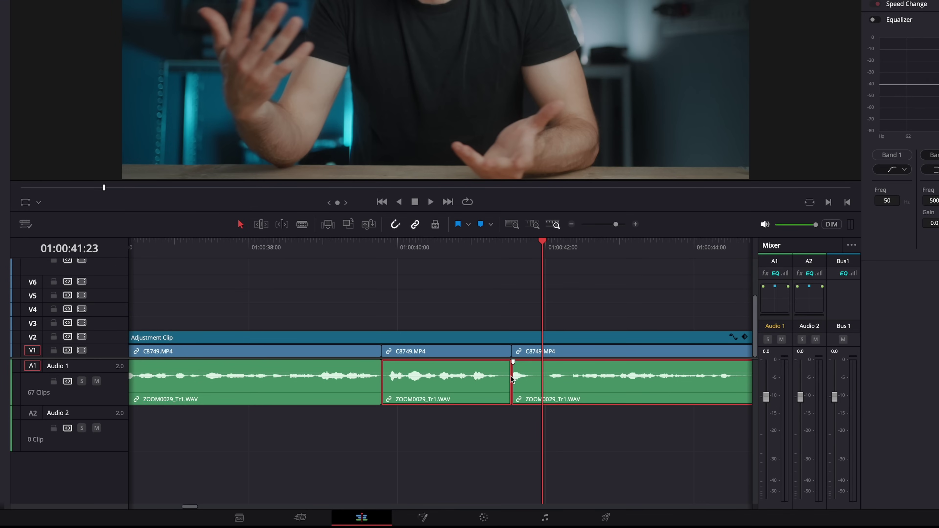
pyautogui.rightClick(512, 379)
pyautogui.click(524, 386)
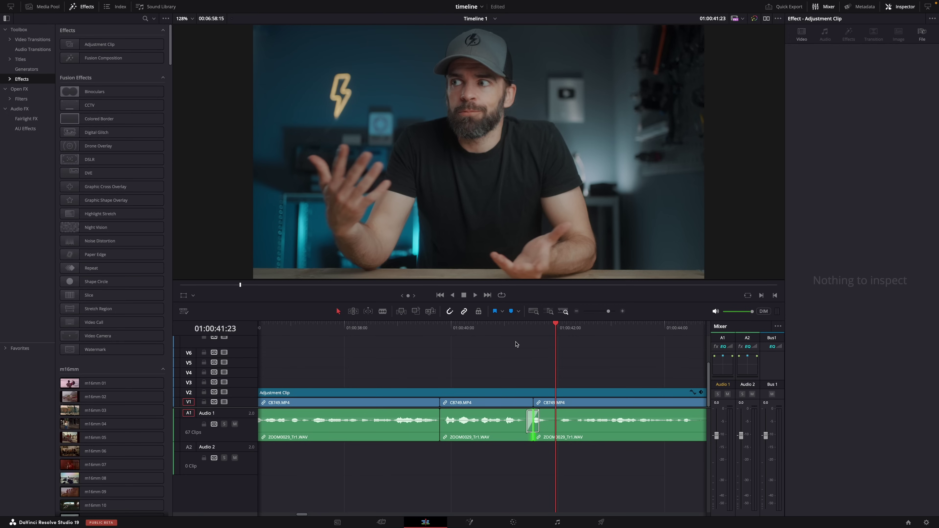
pyautogui.click(505, 330)
pyautogui.press('space')
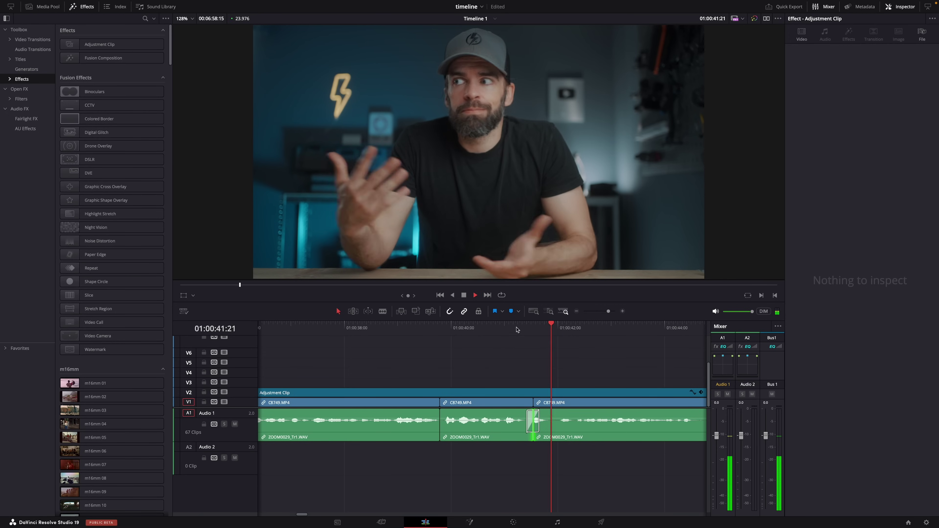
pyautogui.click(539, 420)
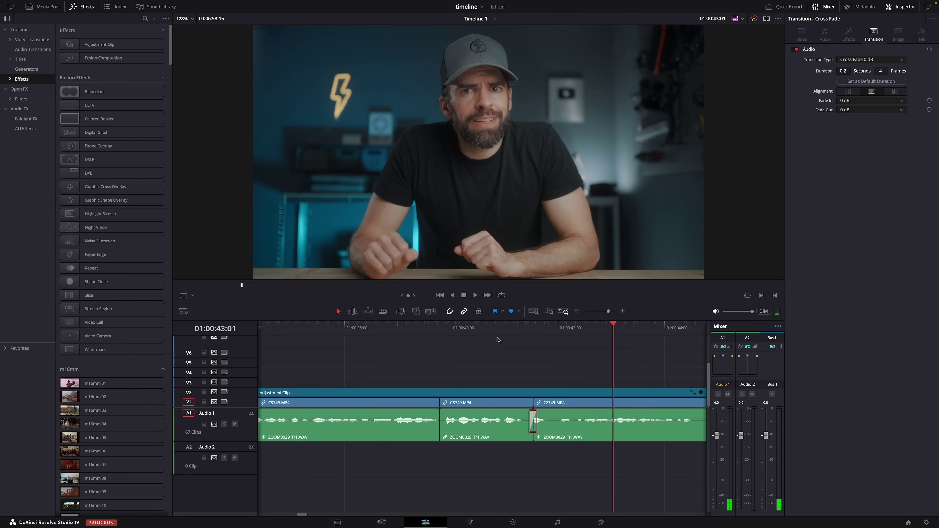